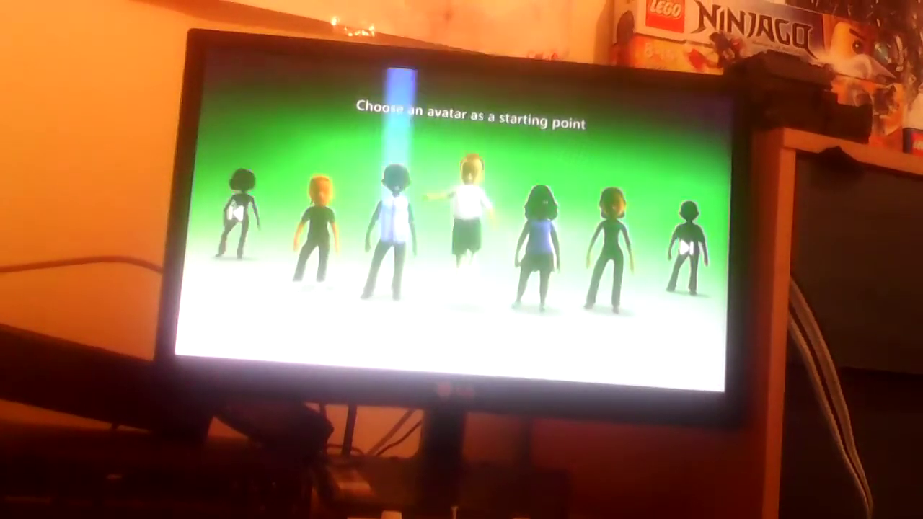
# Pick the fourth starter avatar and give it a spiky hairstyle with dark hair colour
pyautogui.press('Right')
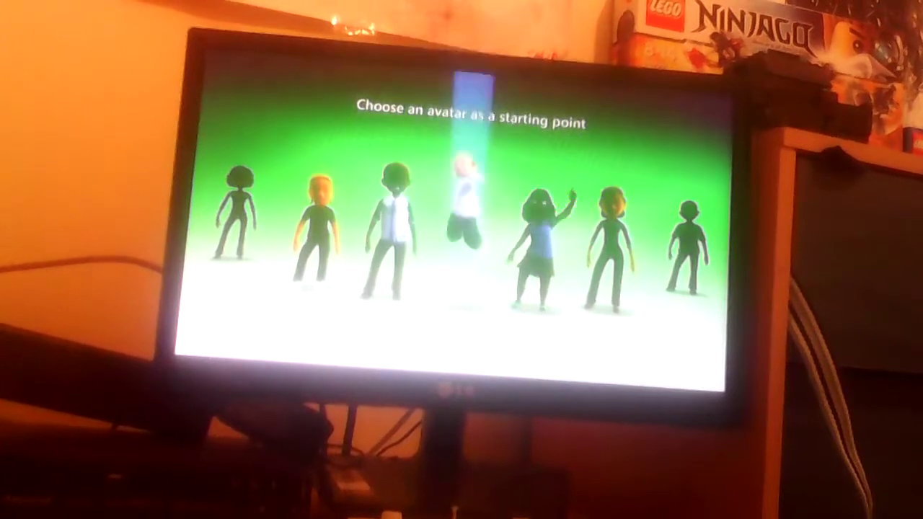
pyautogui.press('Return')
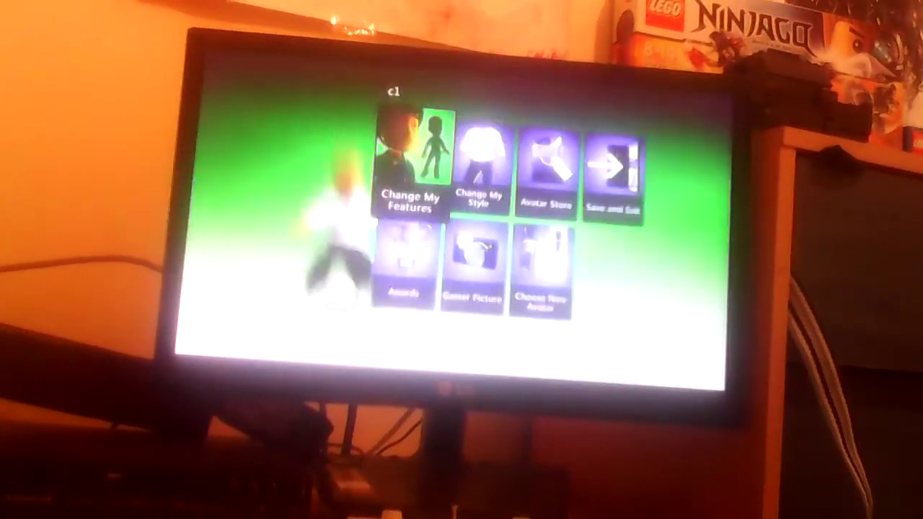
pyautogui.press('Return')
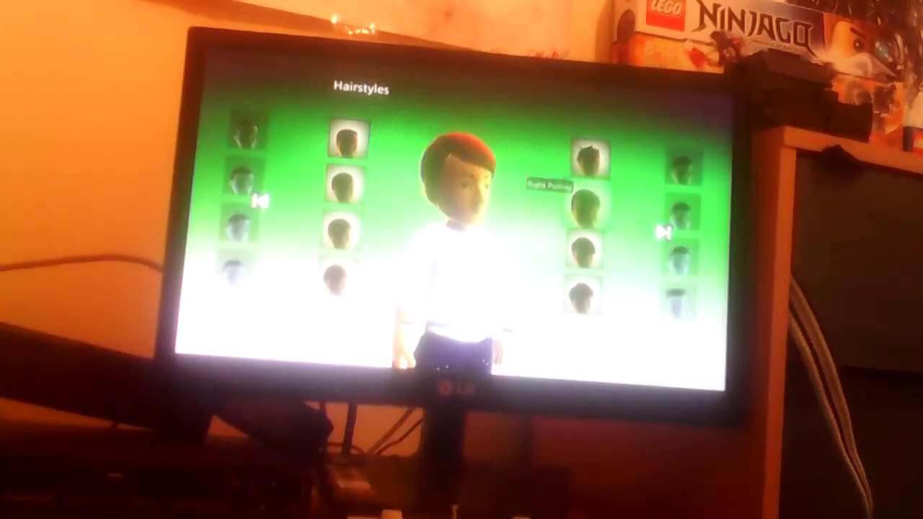
pyautogui.press('Down')
pyautogui.press('Return')
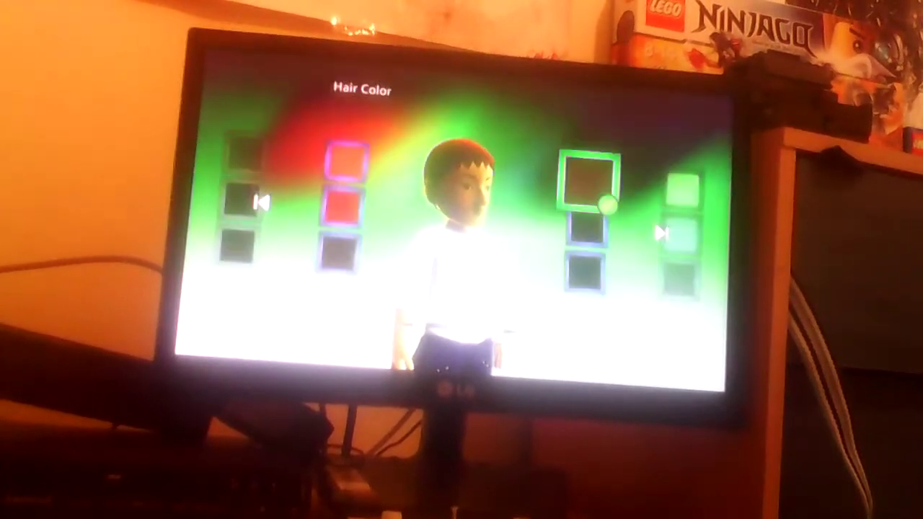
# Return to the features overview and browse the Eyes and Eyebrows options
pyautogui.press('Escape')
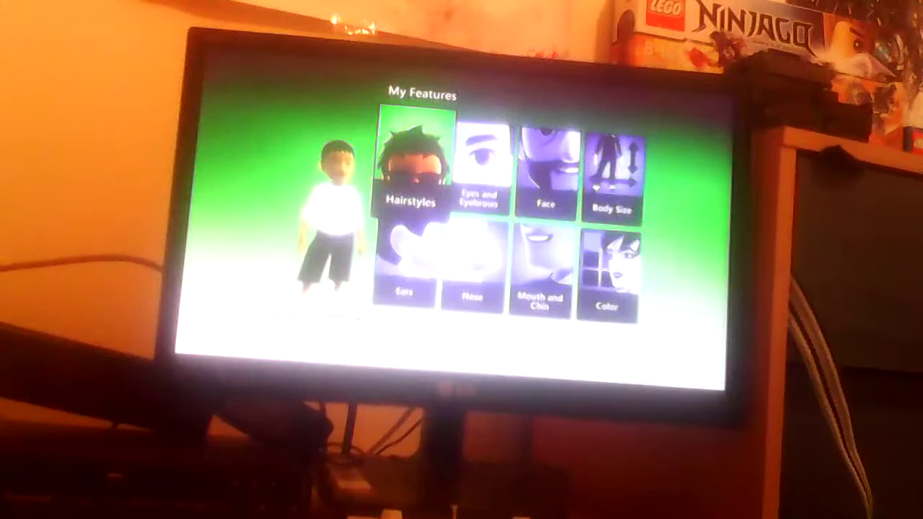
pyautogui.press('Right')
pyautogui.press('Return')
pyautogui.press('Right')
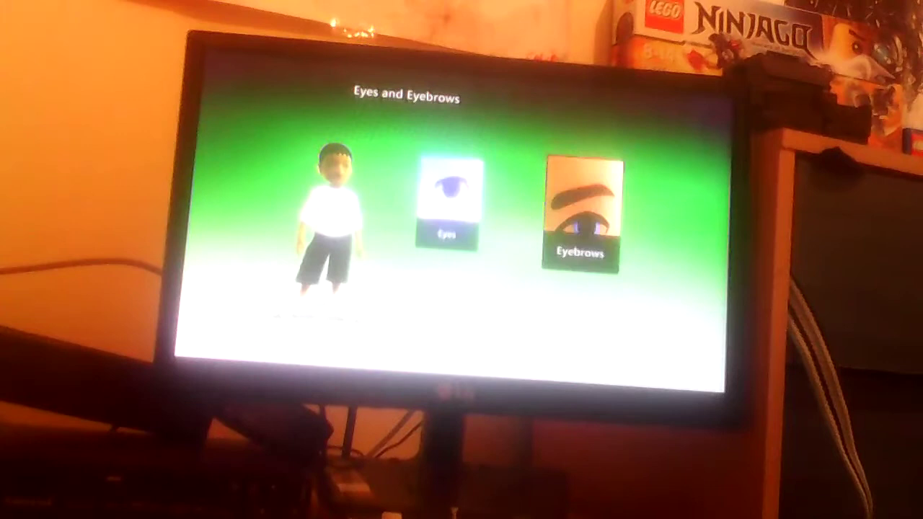
# Browse eyebrow shapes and eyebrow colours, then return to the features overview
pyautogui.press('Return')
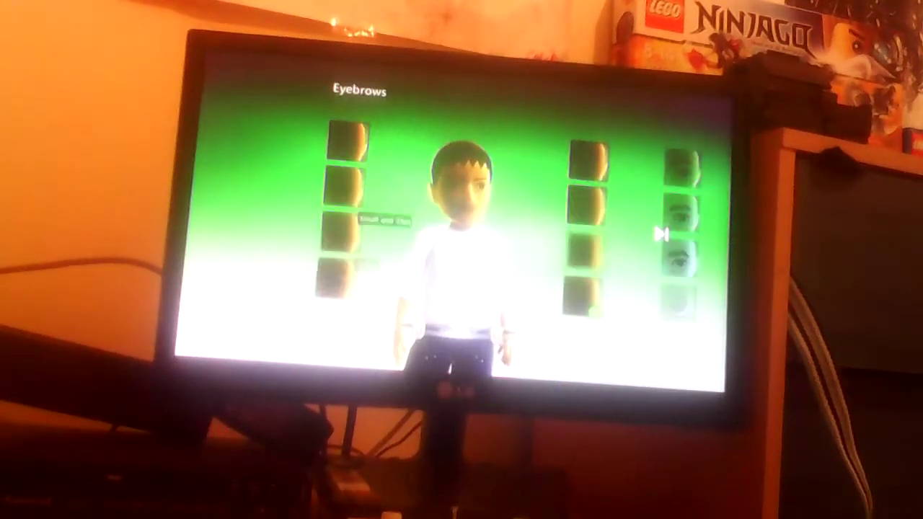
pyautogui.press('Right')
pyautogui.press('Return')
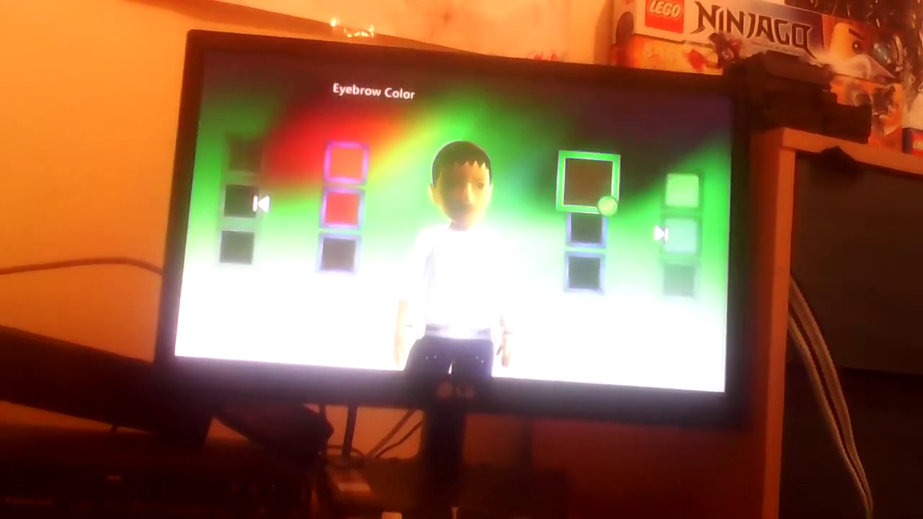
pyautogui.press('Left')
pyautogui.press('Right')
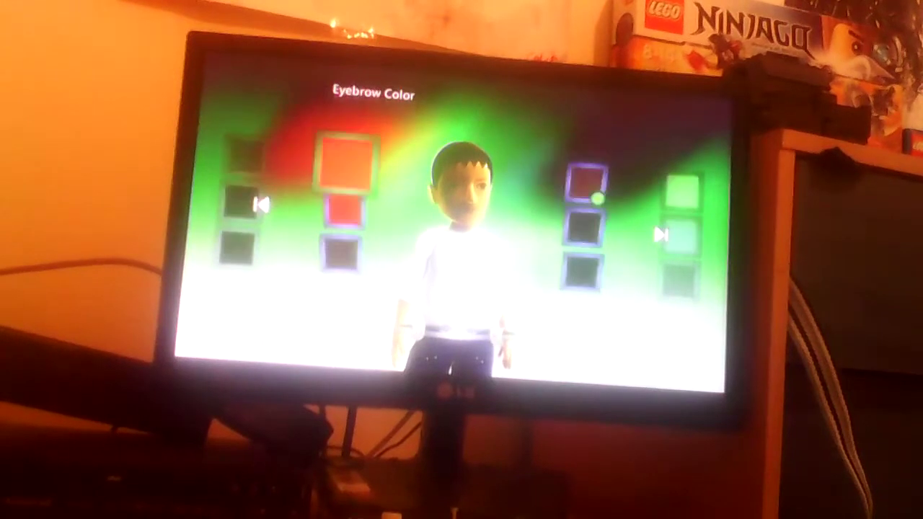
pyautogui.press('Return')
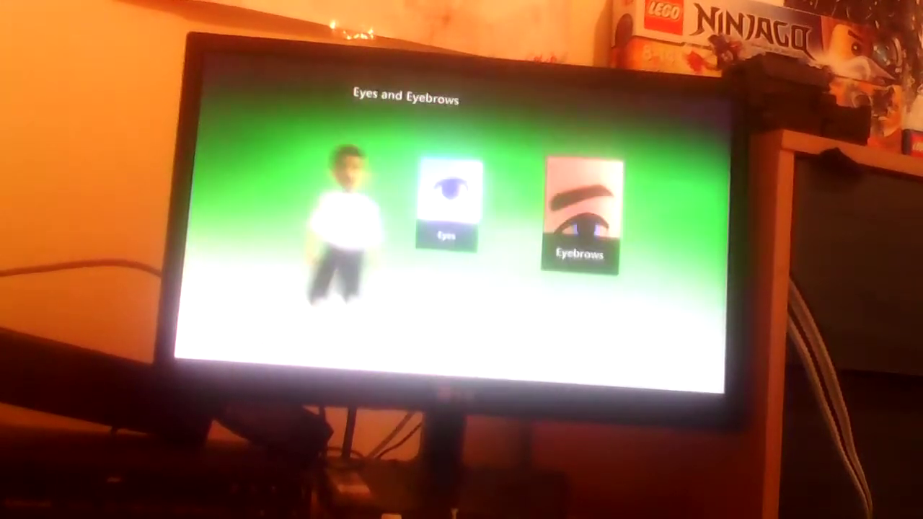
pyautogui.press('Escape')
# Look over Body Size, then the chin and mouth shapes, leaving them unchanged
pyautogui.press('Right')
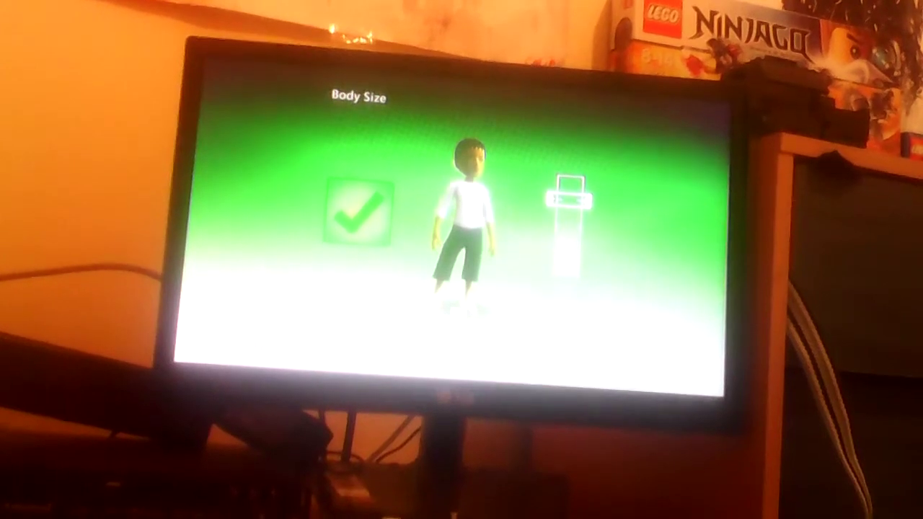
pyautogui.press('Return')
pyautogui.press('Down')
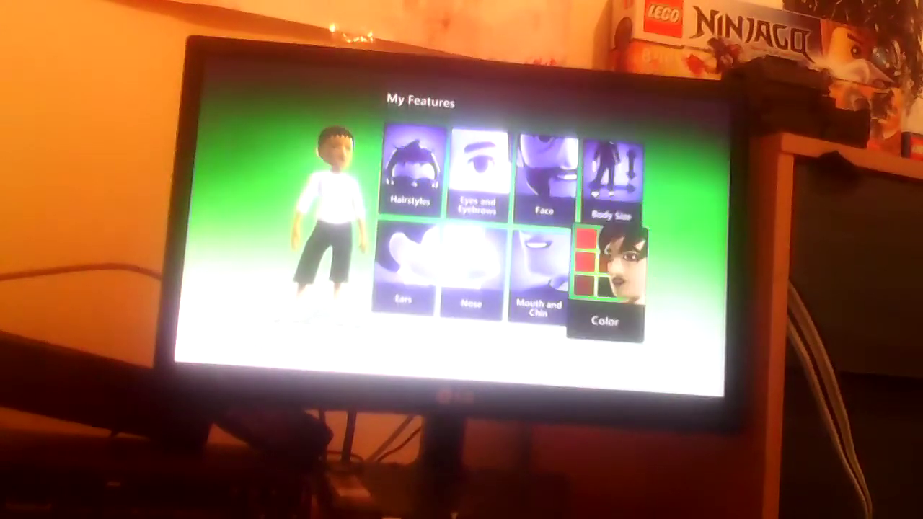
pyautogui.press('Left')
pyautogui.press('Return')
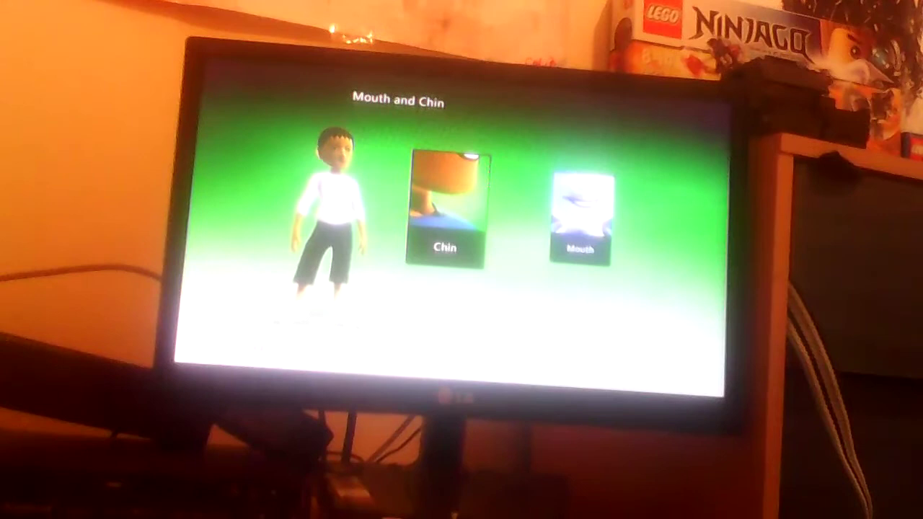
pyautogui.press('Return')
pyautogui.press('Escape')
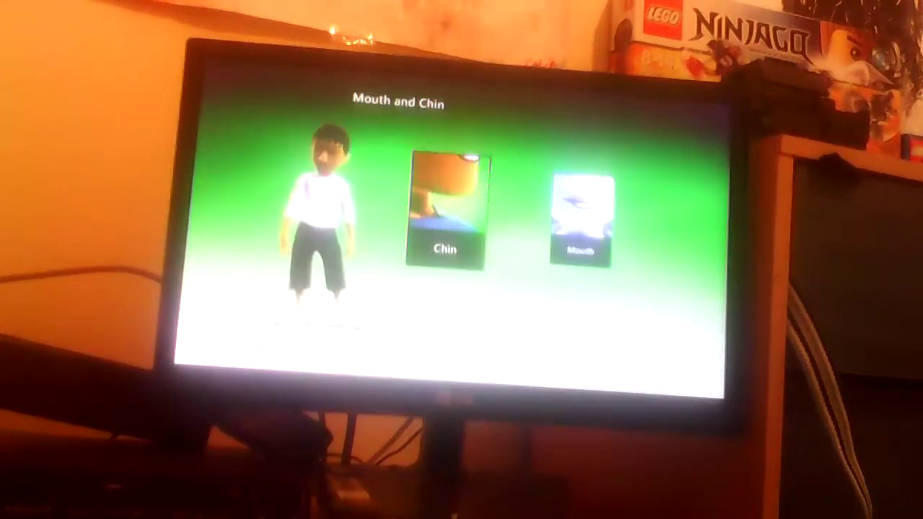
pyautogui.press('Return')
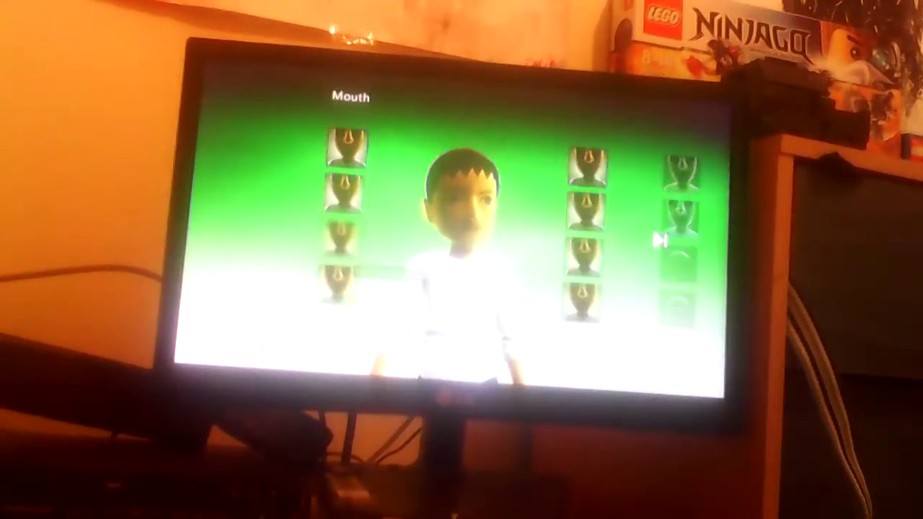
pyautogui.press('Escape')
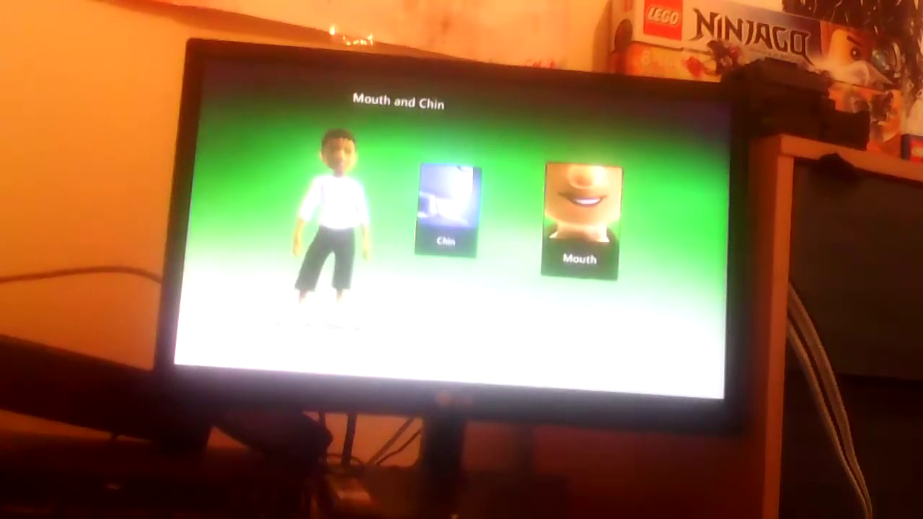
pyautogui.press('Escape')
# Look through the Nose options and back out without changes
pyautogui.press('Left')
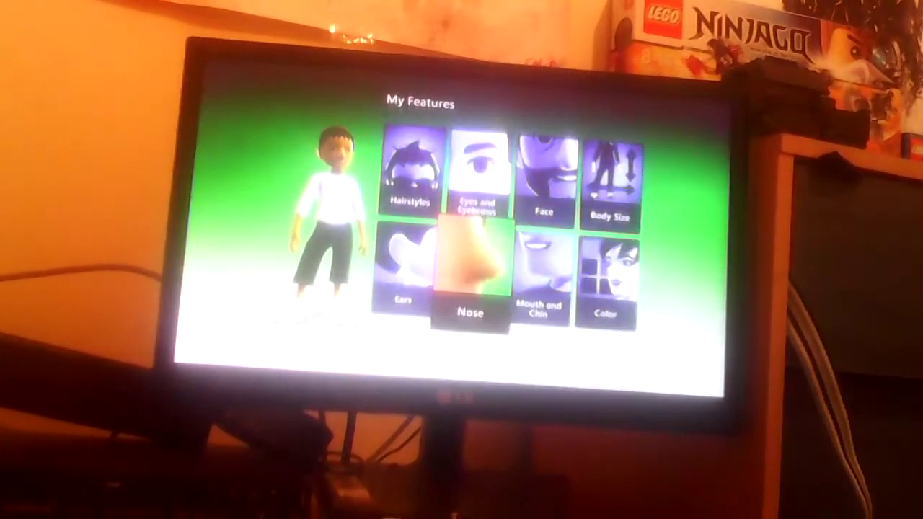
pyautogui.press('Return')
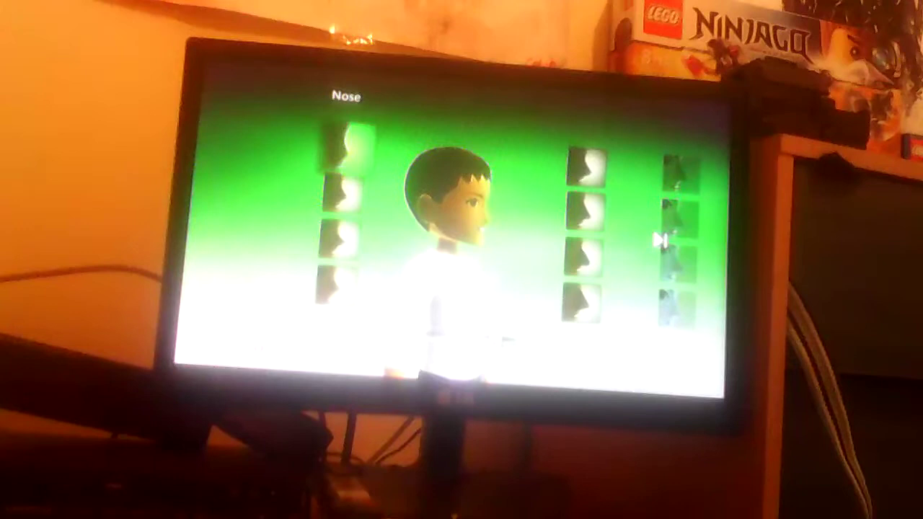
pyautogui.press('Escape')
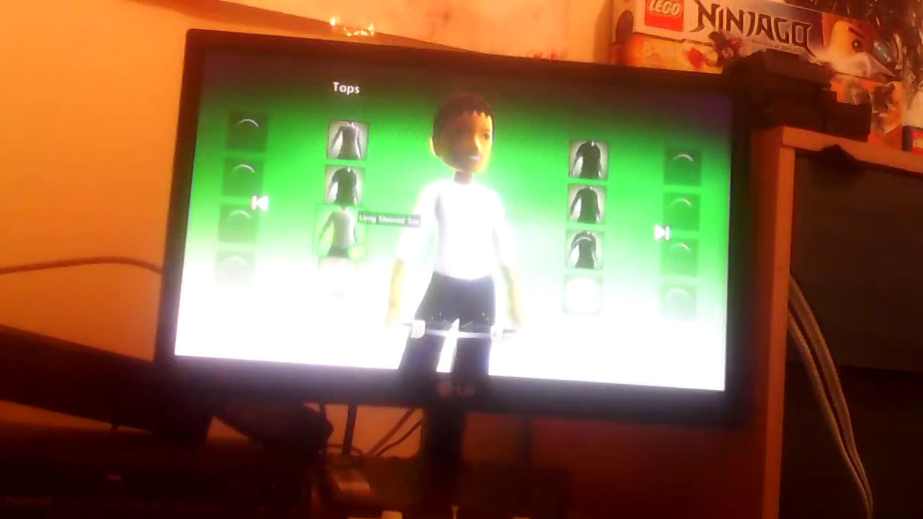
# Swap in a black top, replace the green shorts with black pants, and add a baseball cap
pyautogui.press('Up')
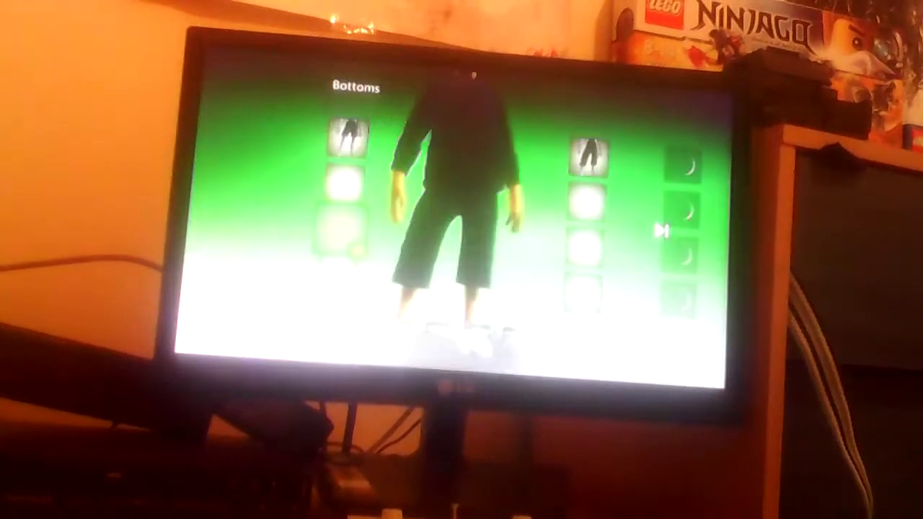
pyautogui.press('Right')
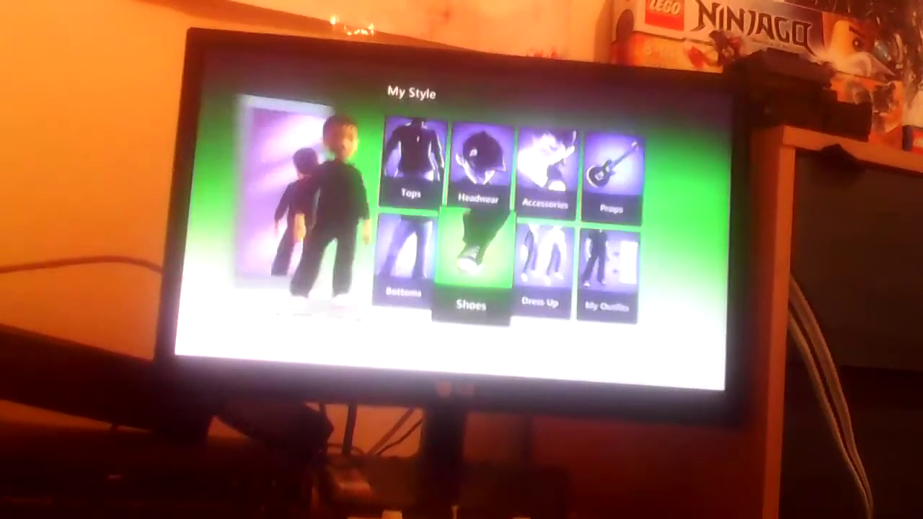
pyautogui.press('Up')
pyautogui.press('Return')
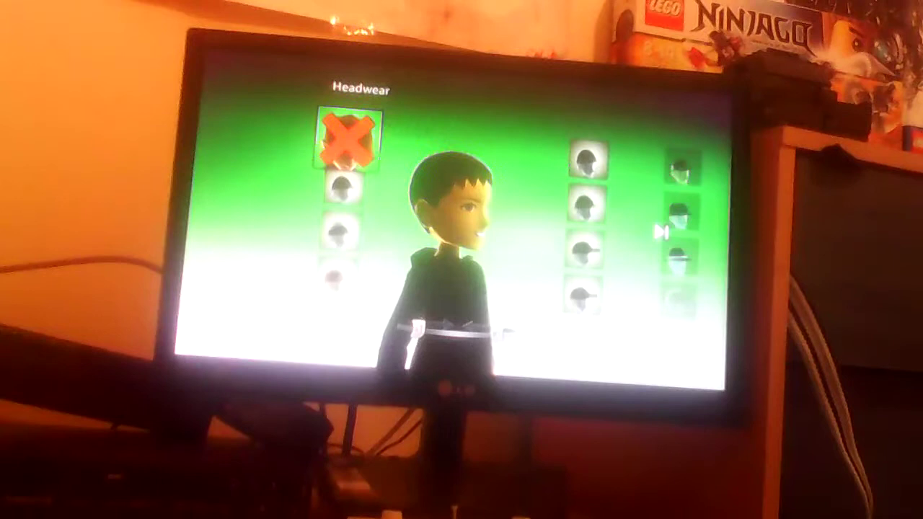
pyautogui.press('Left')
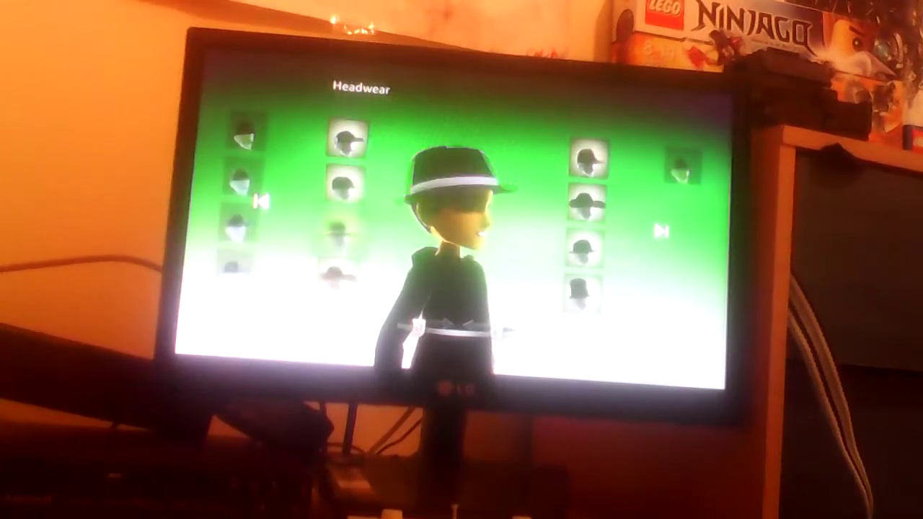
pyautogui.press('Left')
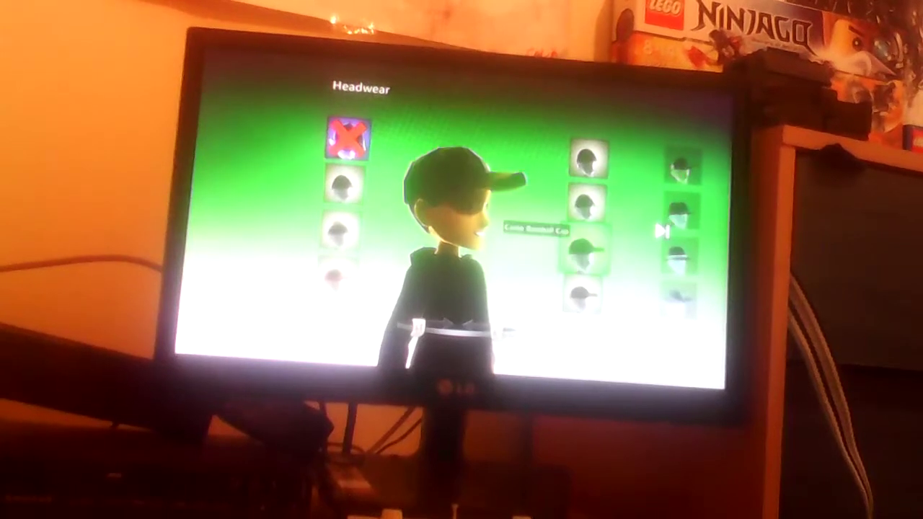
pyautogui.press('Escape')
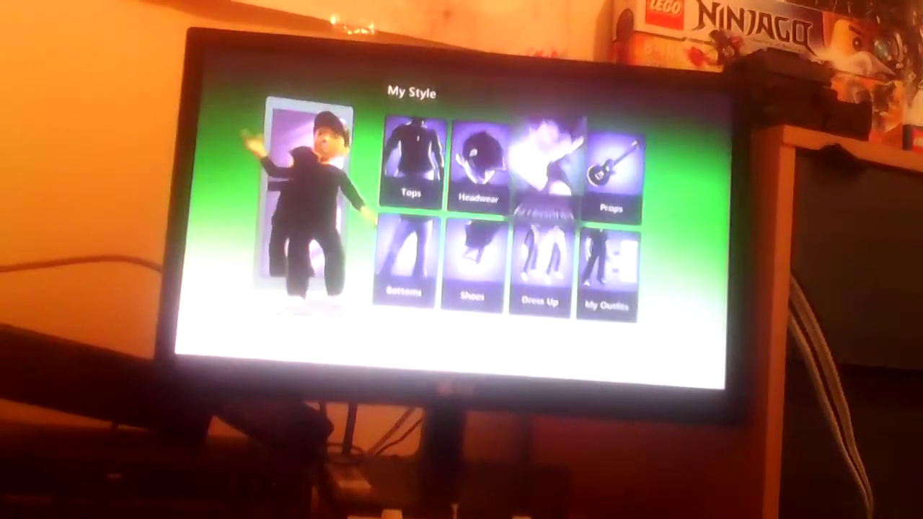